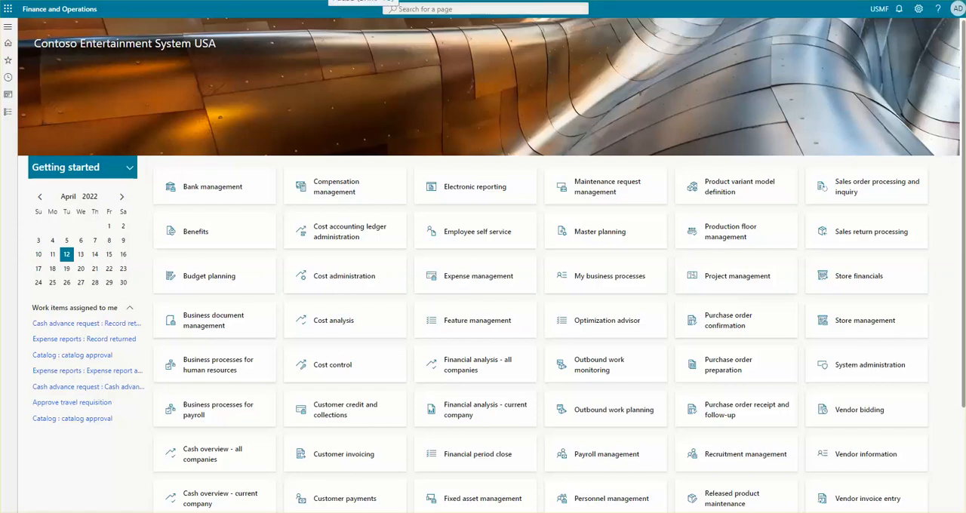
- Open the General ledger journal names setup and select the journal named test
click(8, 28)
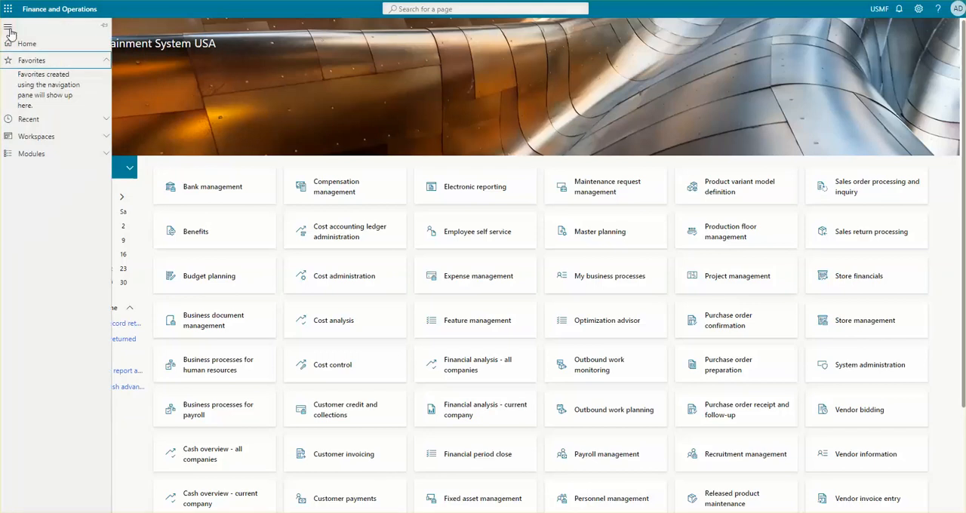
click(57, 155)
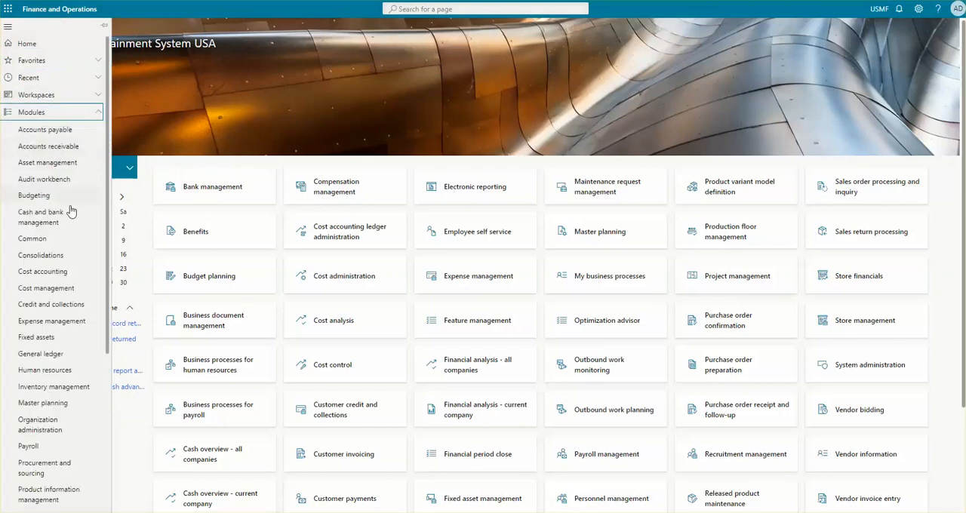
click(39, 356)
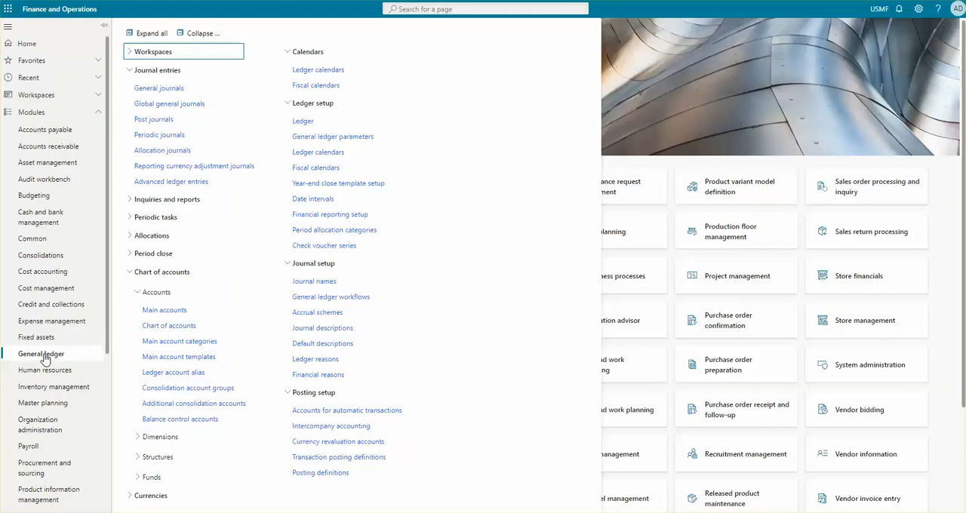
click(314, 282)
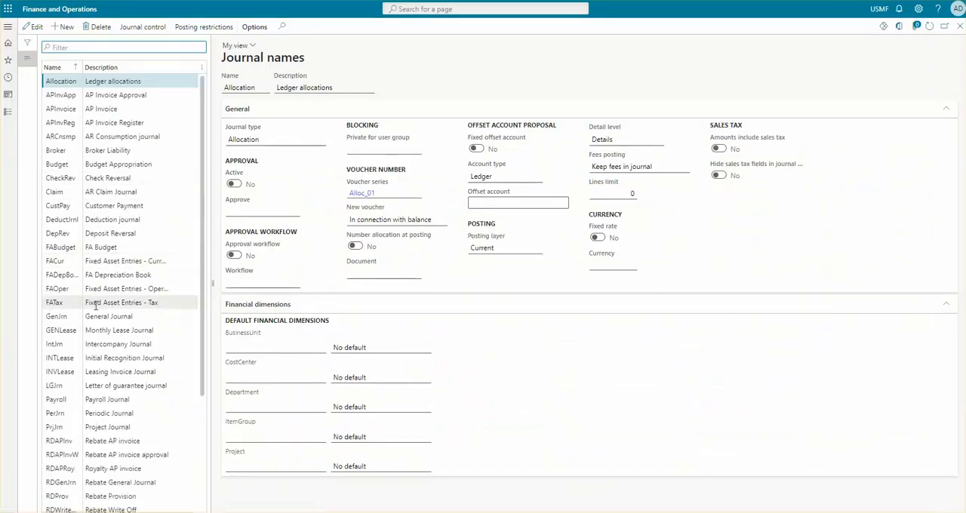
scroll(96, 305, down, 3)
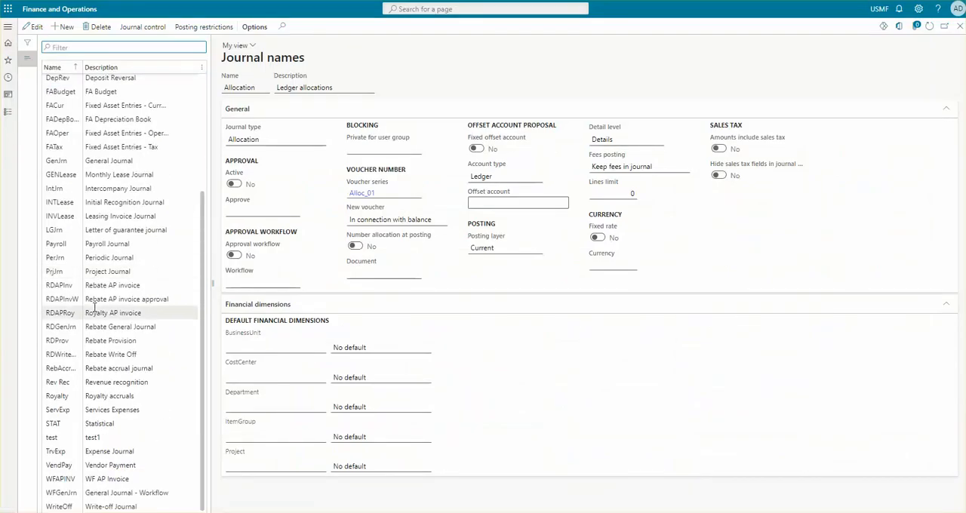
click(92, 438)
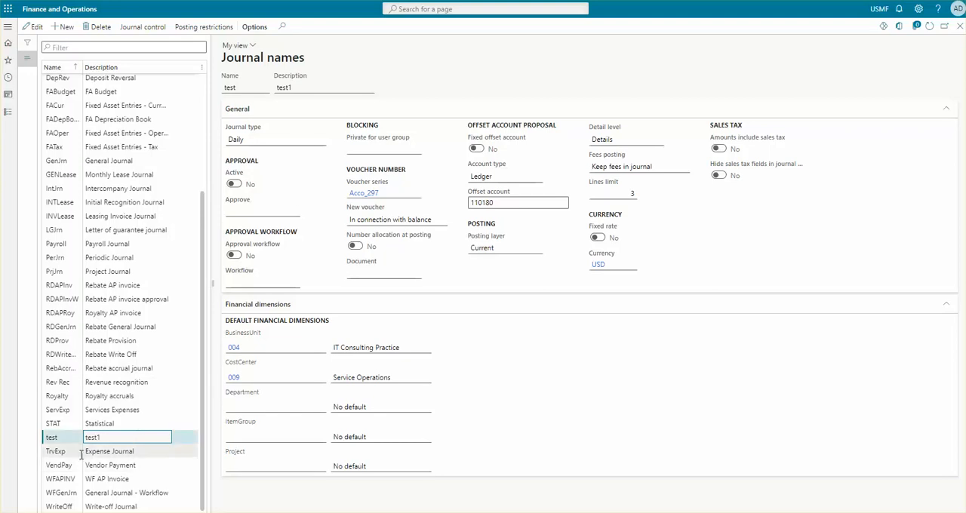
- Temporarily activate approval for the test journal name to view the user groups available as approvers
click(237, 186)
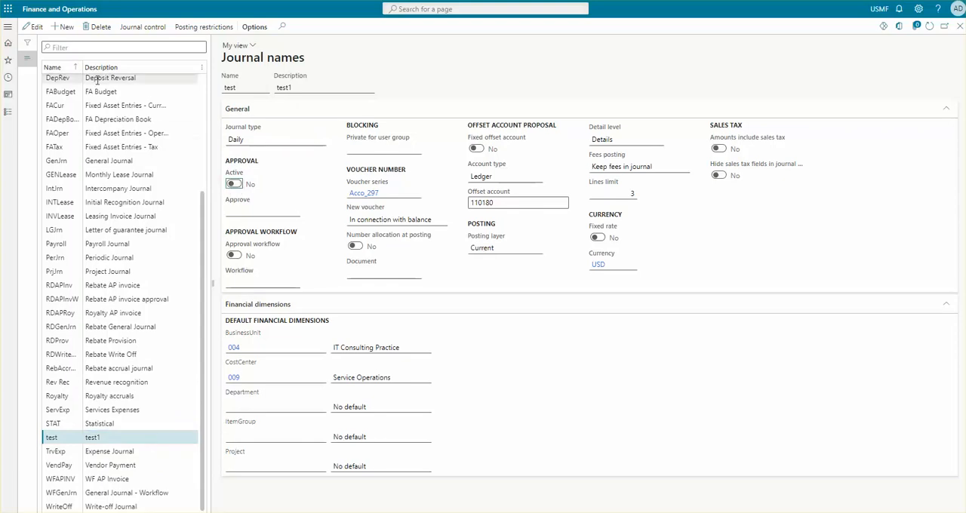
click(33, 27)
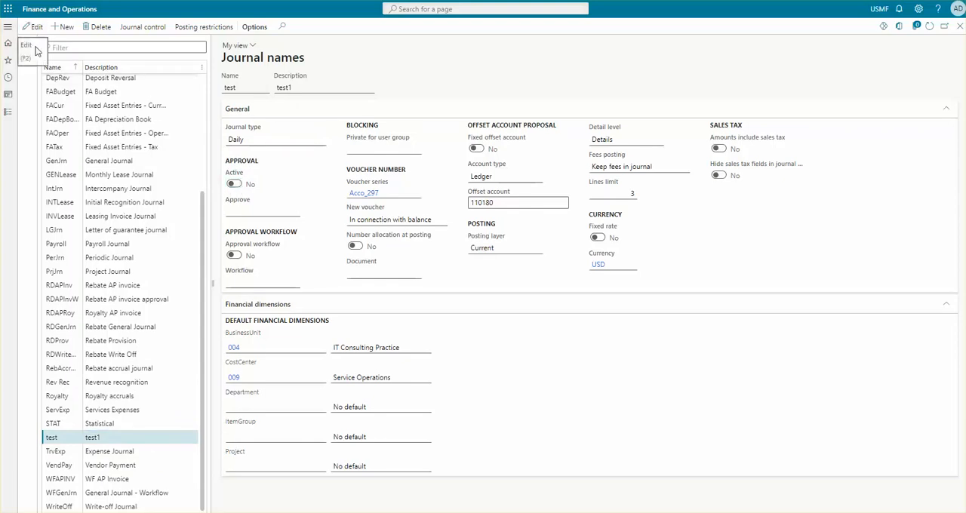
click(233, 183)
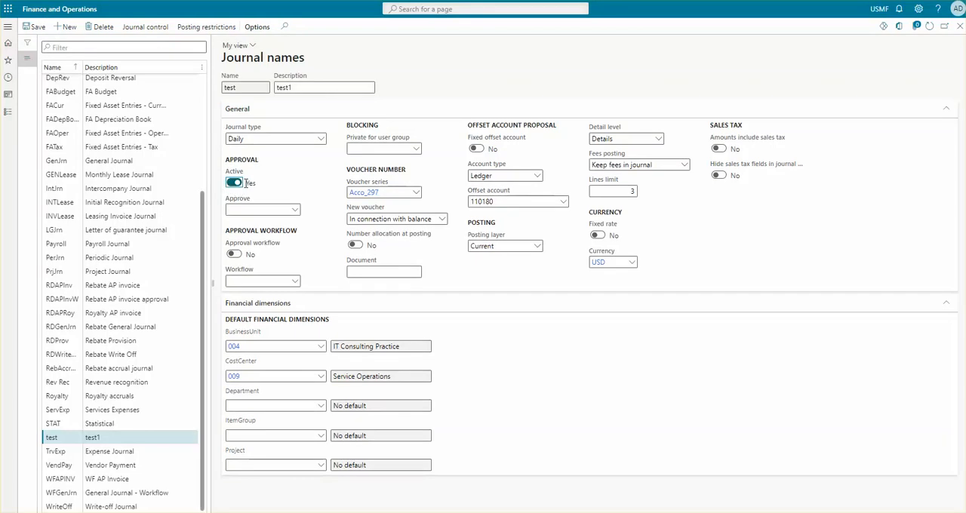
click(246, 208)
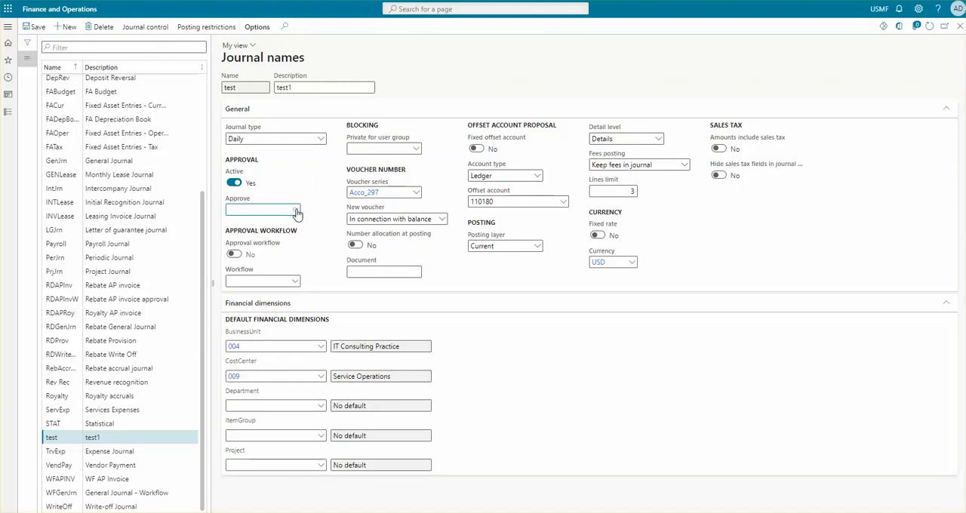
click(296, 211)
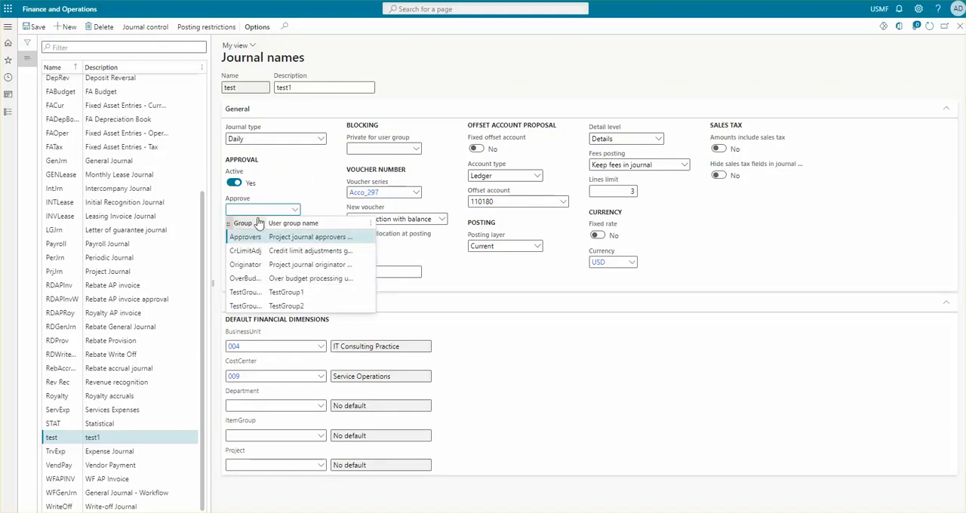
click(234, 184)
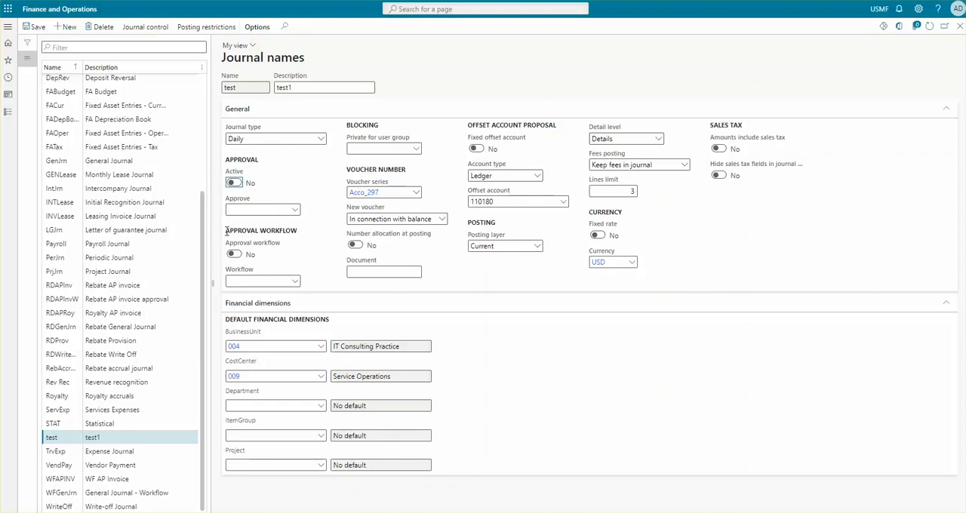
- Temporarily enable the approval workflow for the test journal name to view the workflows that can be assigned
drag(227, 231, 299, 233)
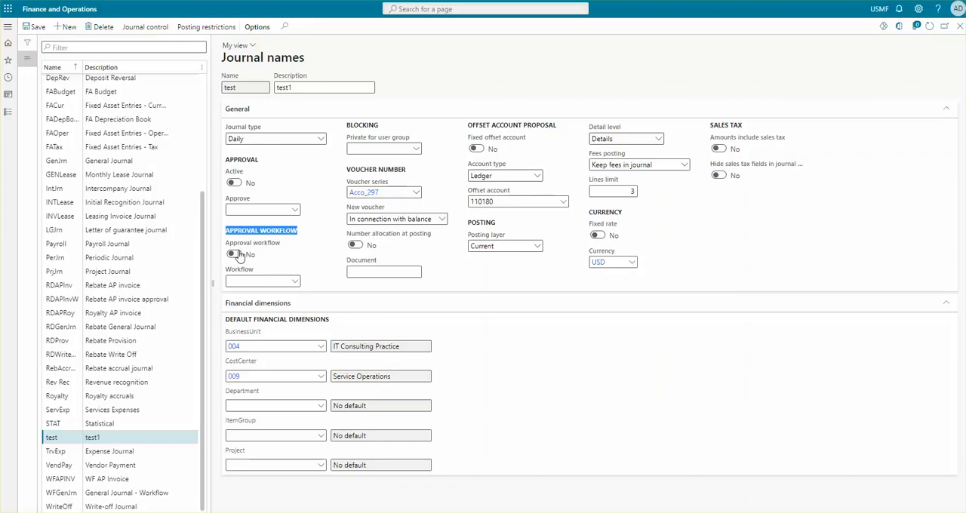
click(238, 254)
click(235, 281)
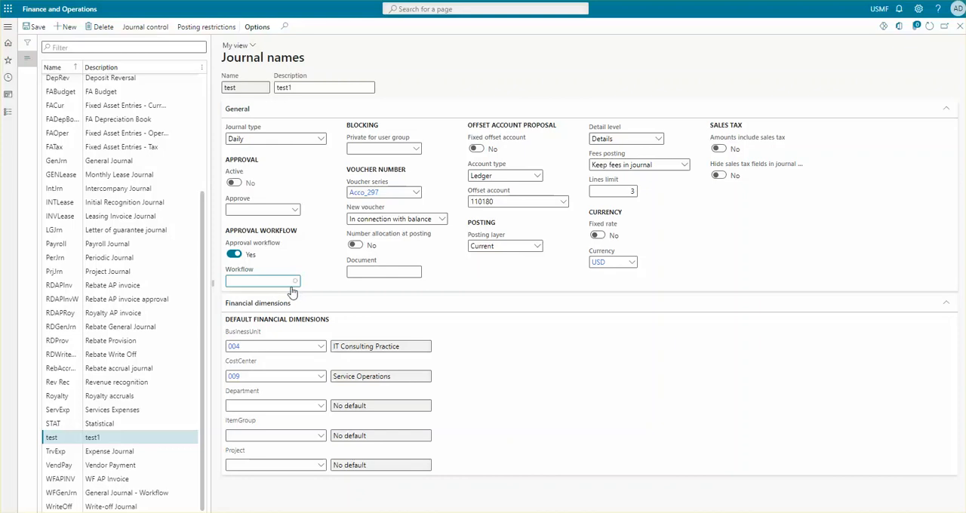
click(295, 282)
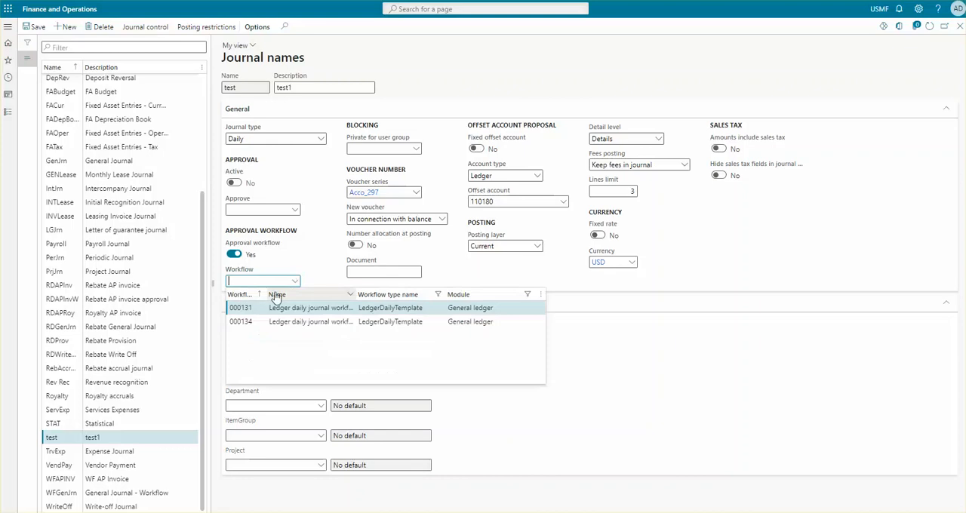
click(234, 255)
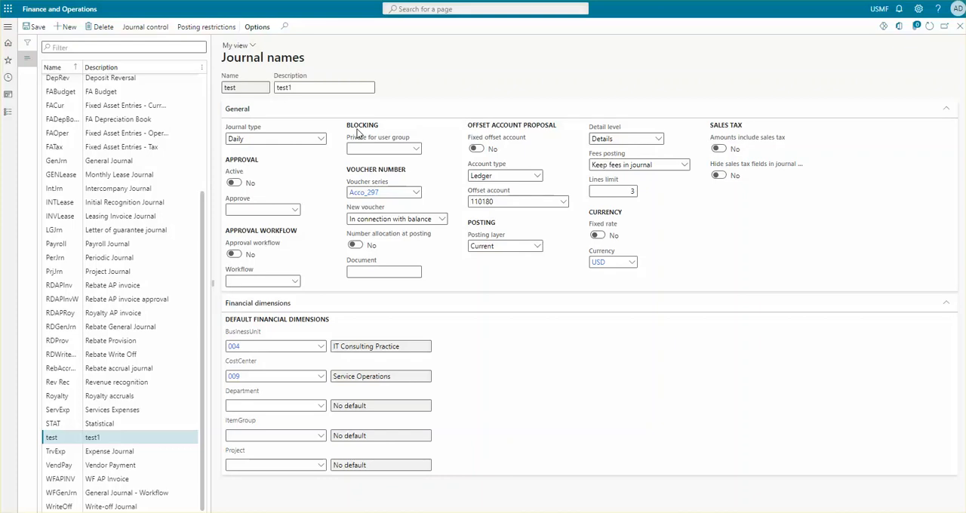
- View the user groups to which the test journal name can be made private, without choosing one
click(393, 148)
click(416, 149)
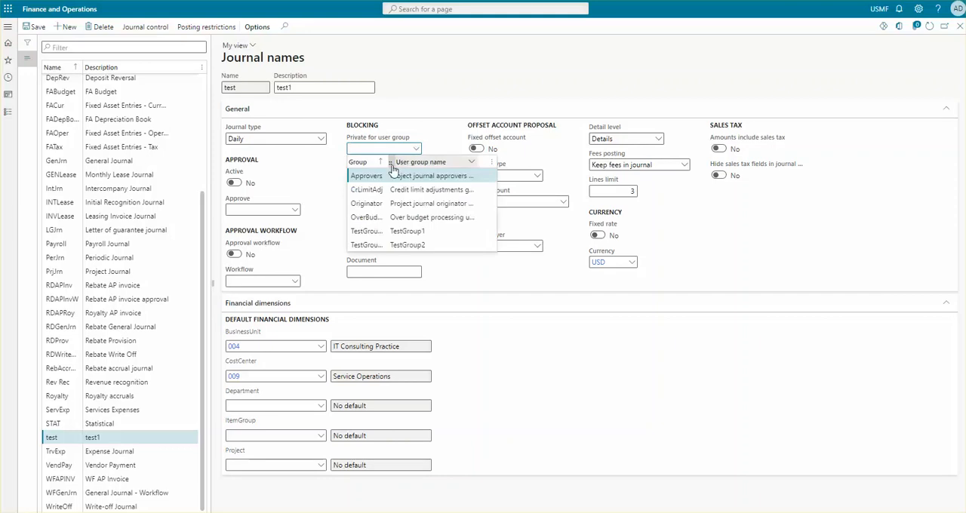
click(307, 168)
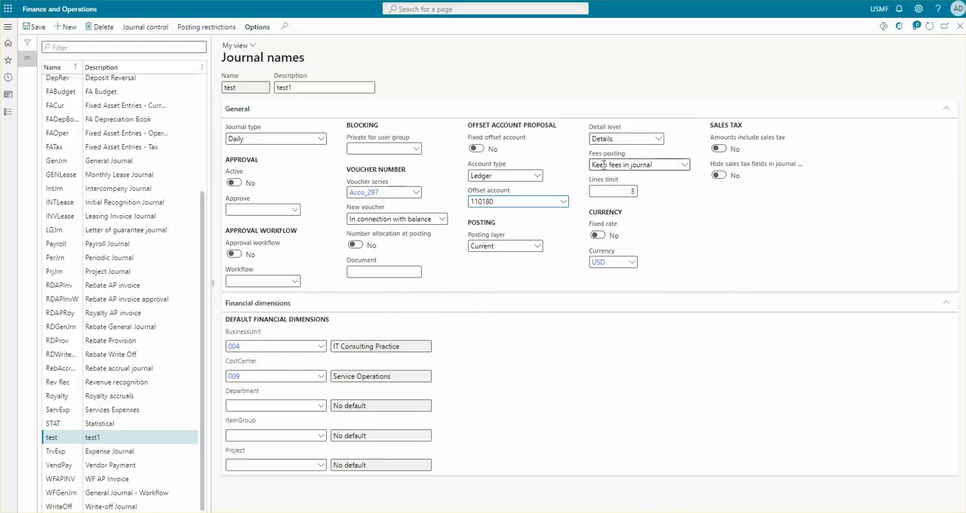
- Examine the test journal name's fees posting options, lines limit, currency and offset account settings
click(683, 166)
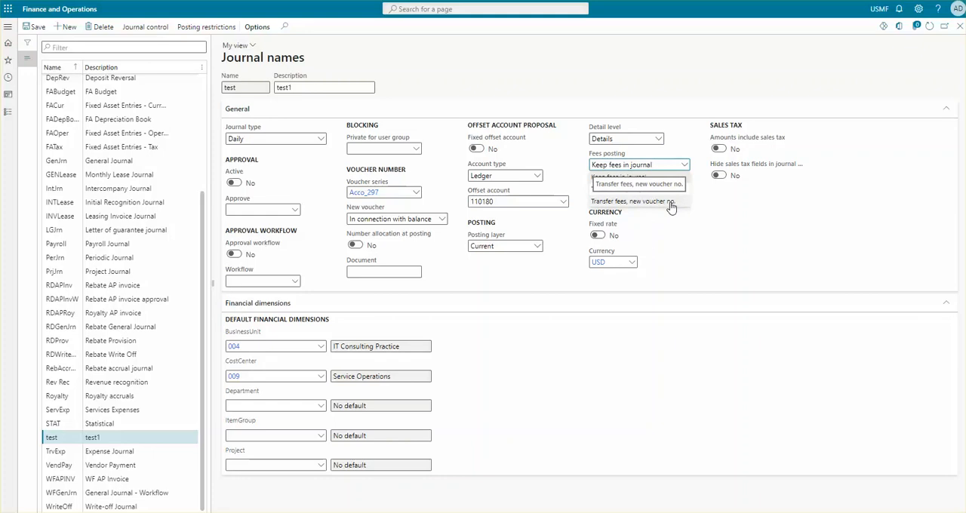
click(707, 206)
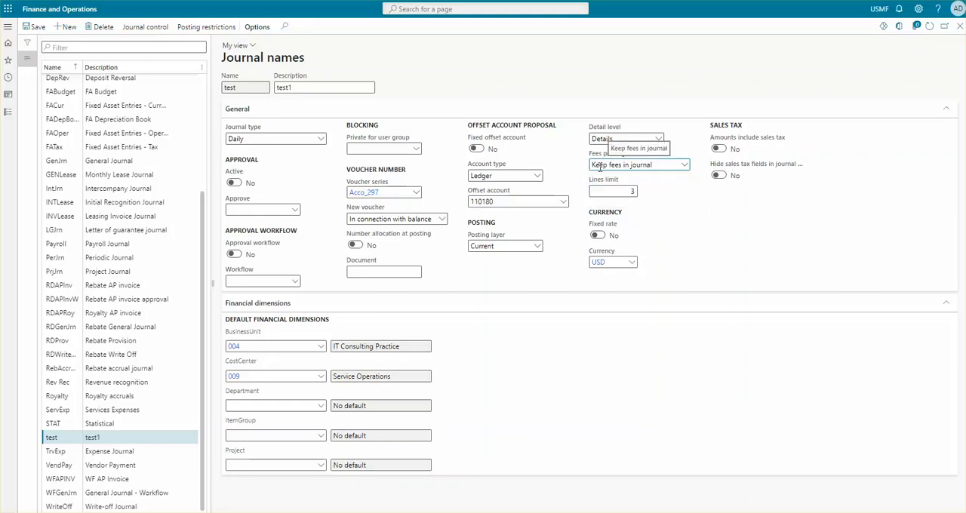
click(641, 191)
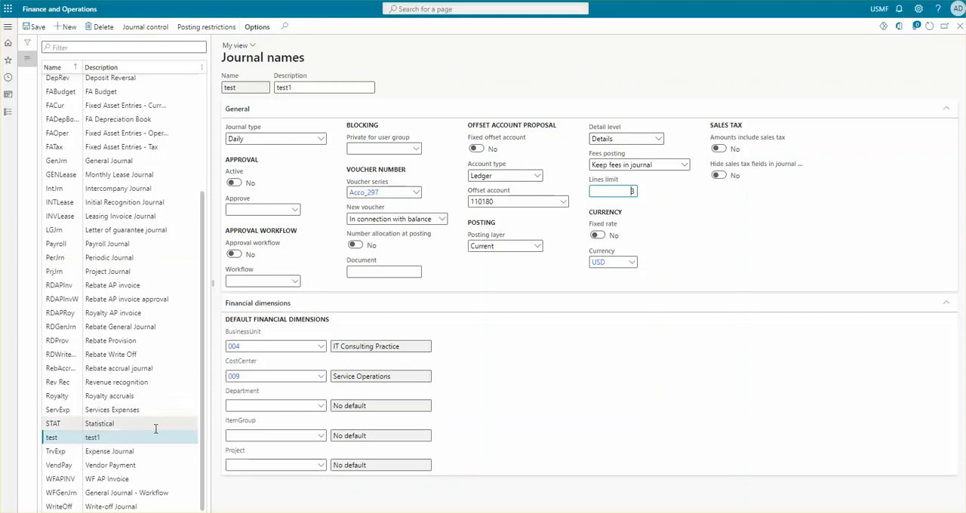
click(619, 264)
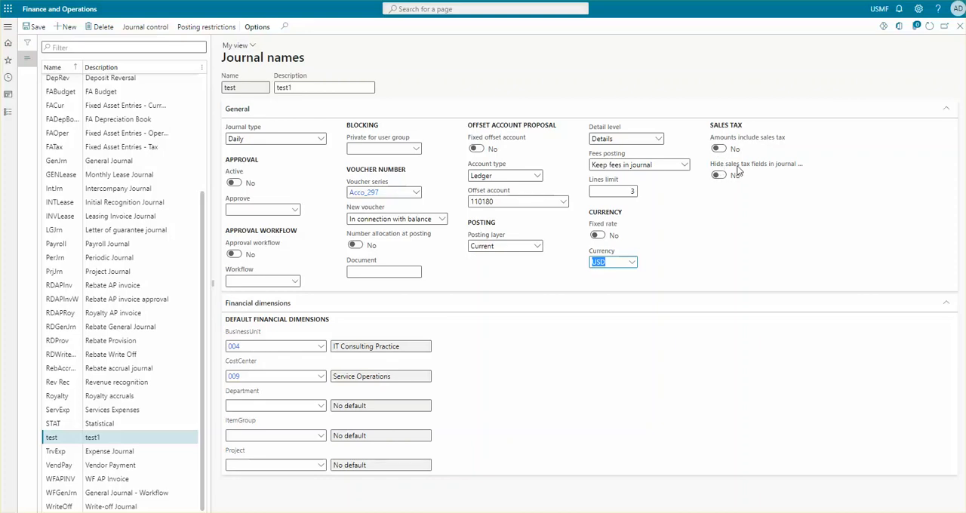
mouse_move(755, 168)
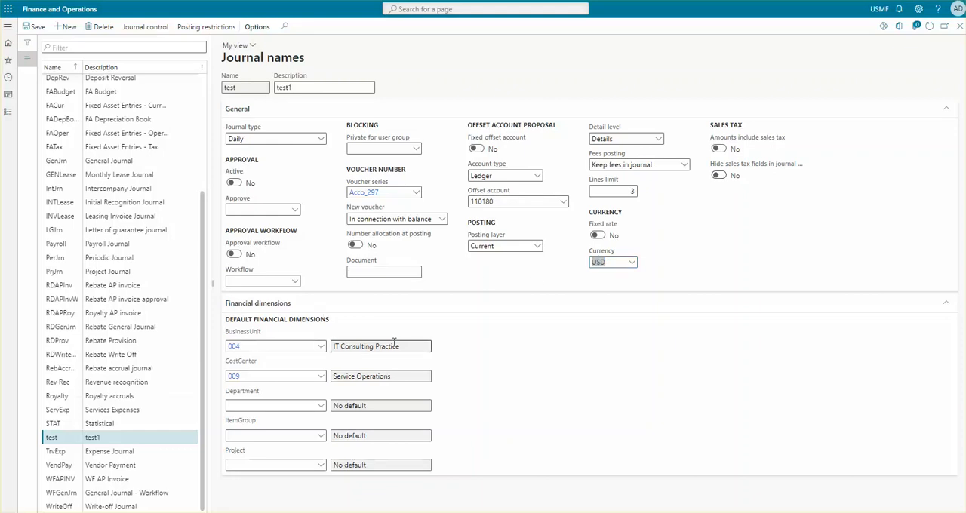
click(471, 201)
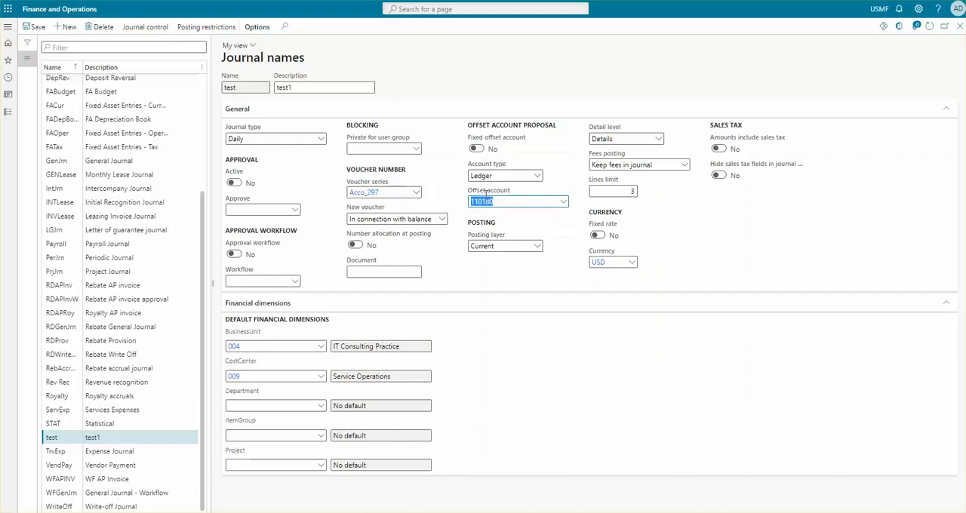
click(608, 264)
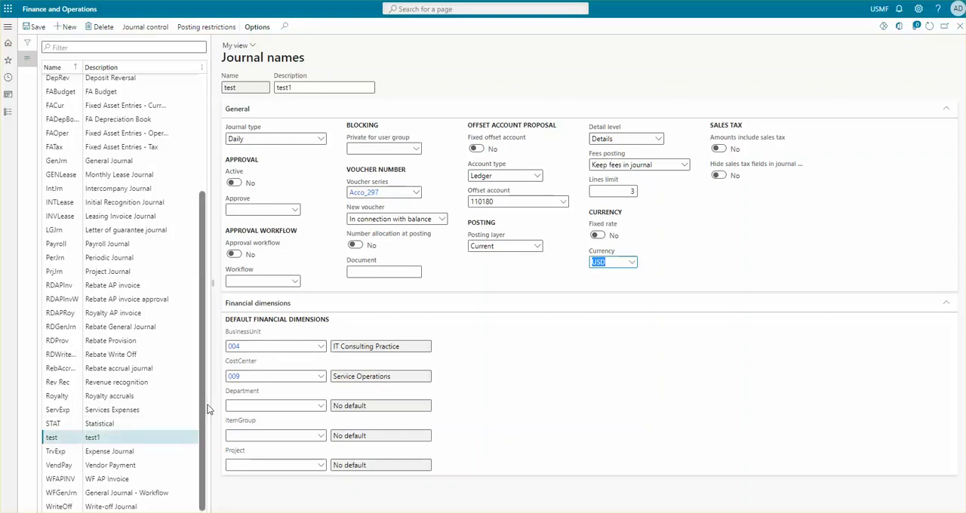
- Examine the default financial dimensions of the test journal name, including BusinessUnit, CostCenter, Department and ItemGroup
click(256, 346)
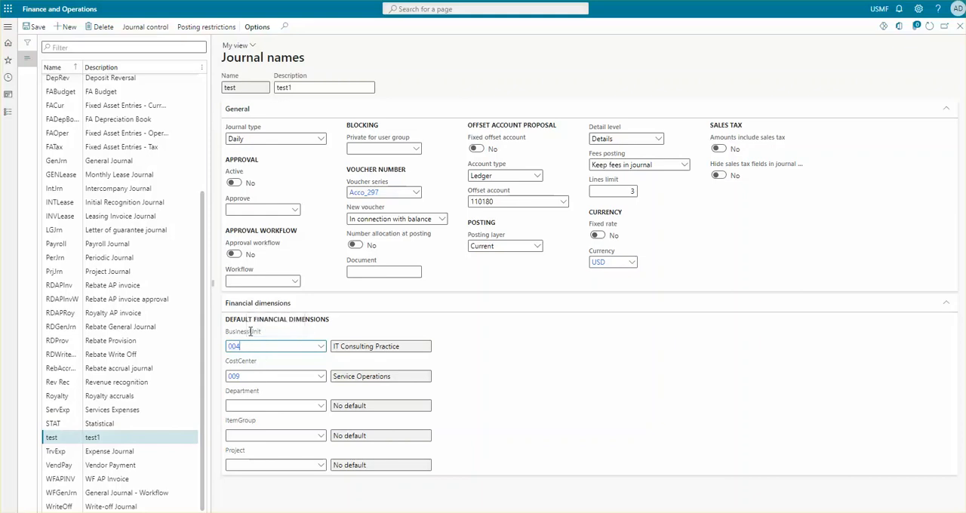
click(252, 377)
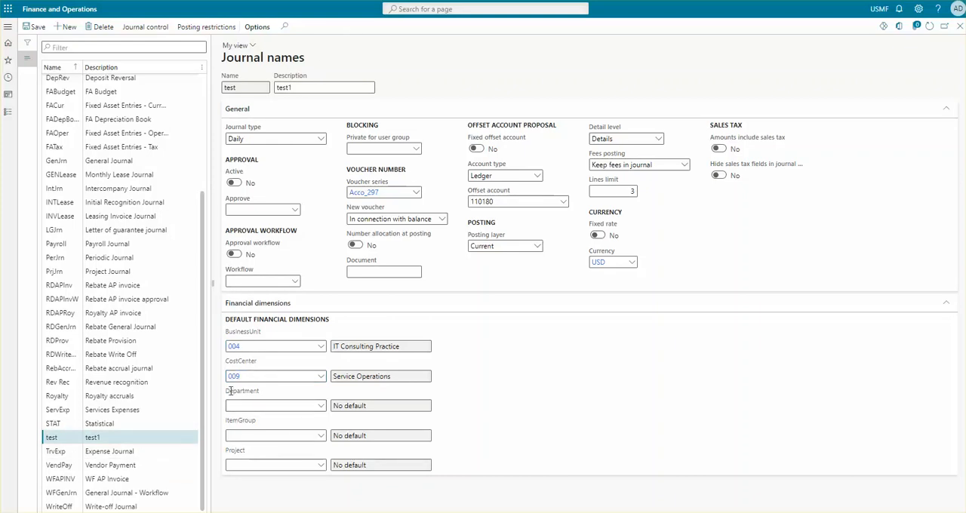
drag(226, 391, 272, 394)
drag(227, 426, 261, 427)
click(257, 406)
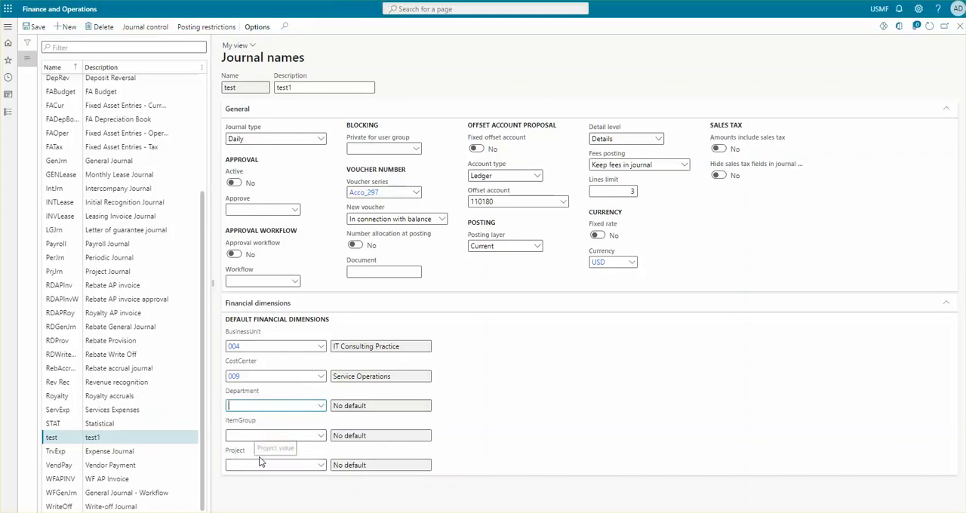
click(360, 20)
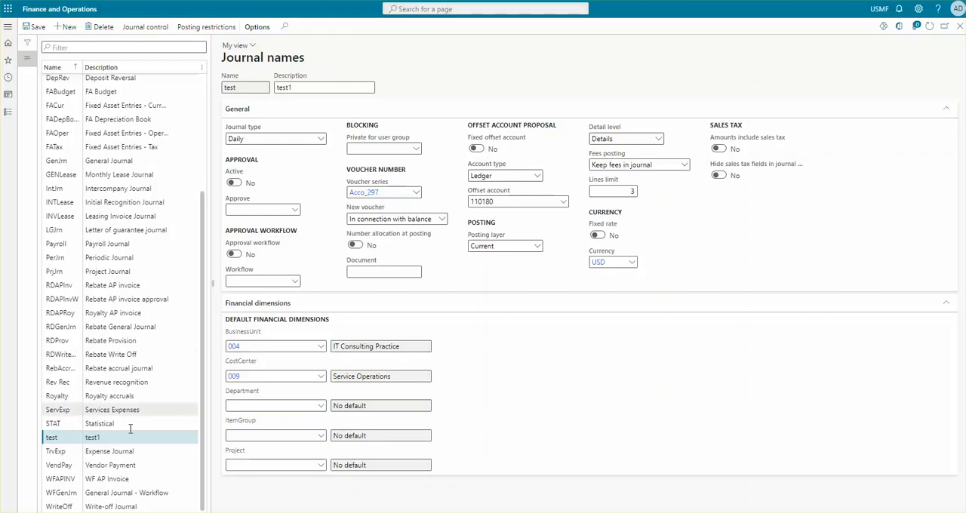
click(104, 433)
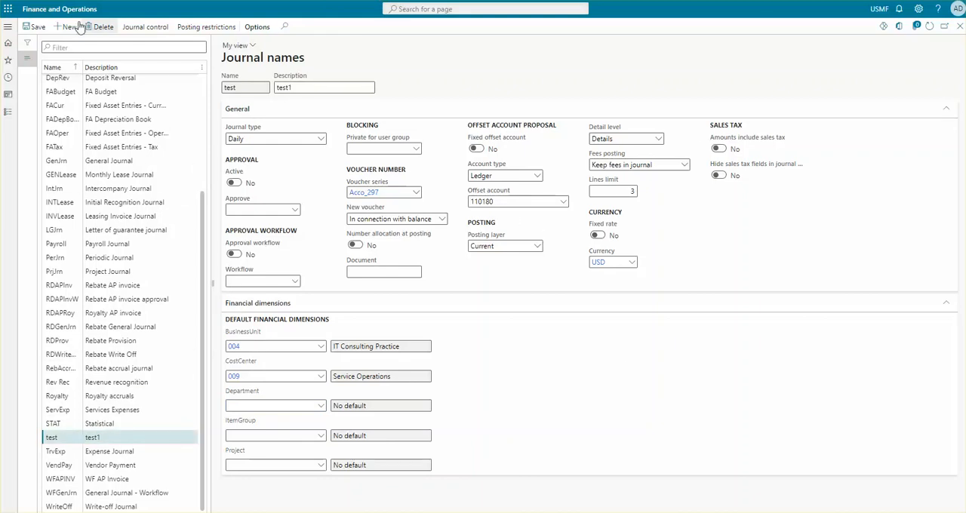
- Open the General ledger general journals and create a new journal using the journal name test
click(8, 29)
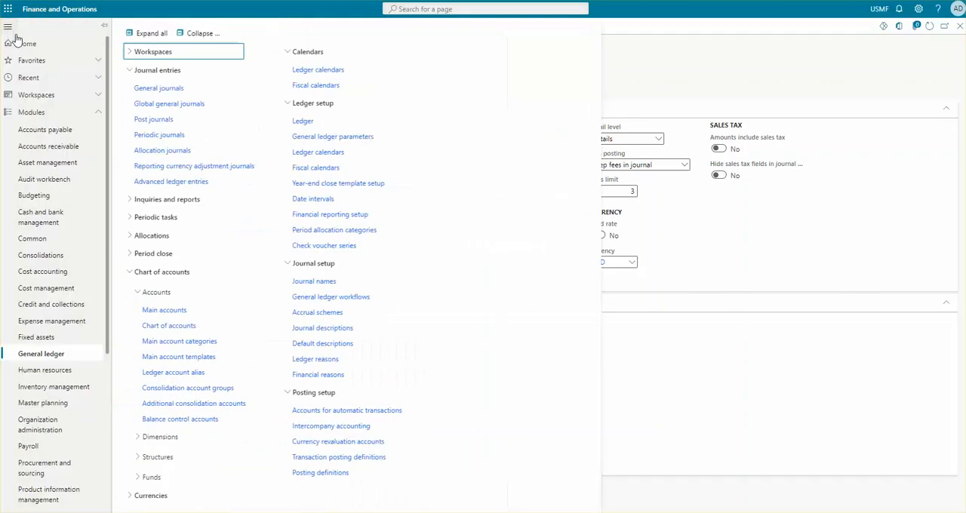
click(160, 89)
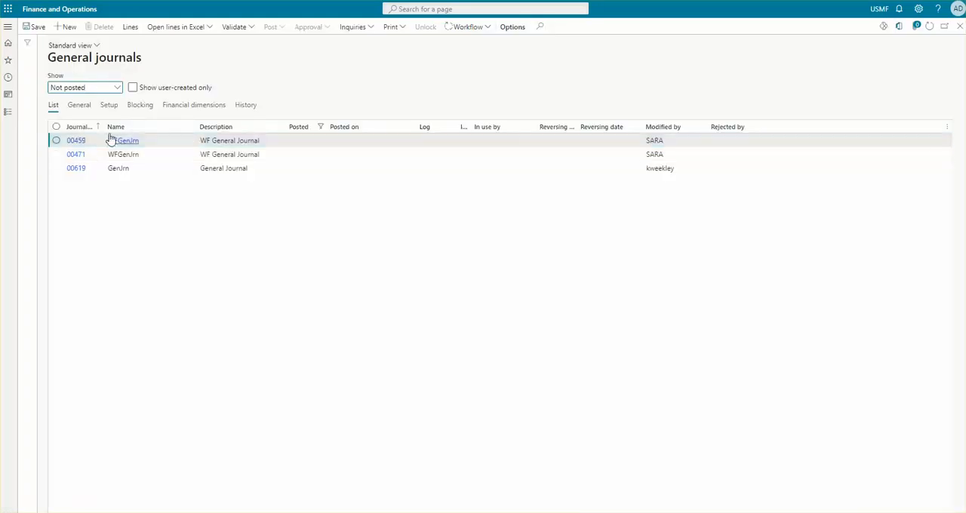
key(alt+n)
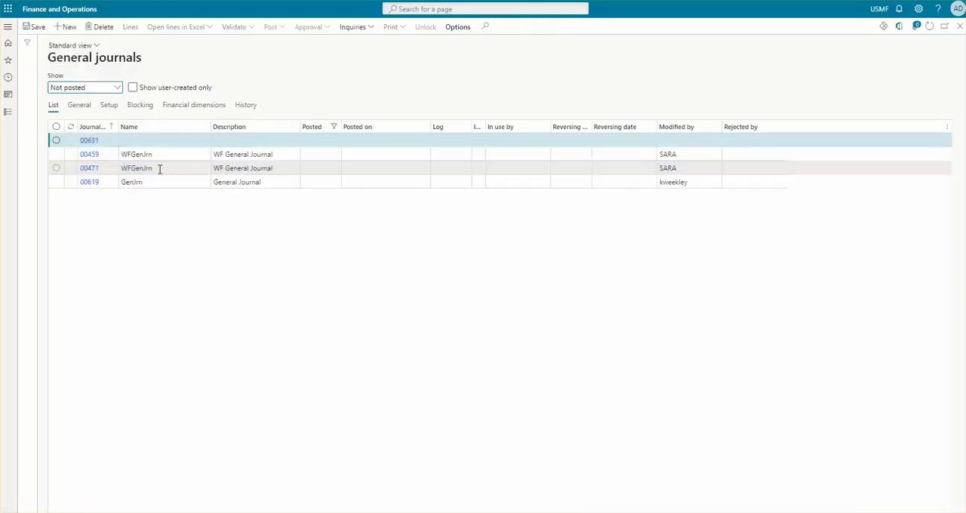
text(test)
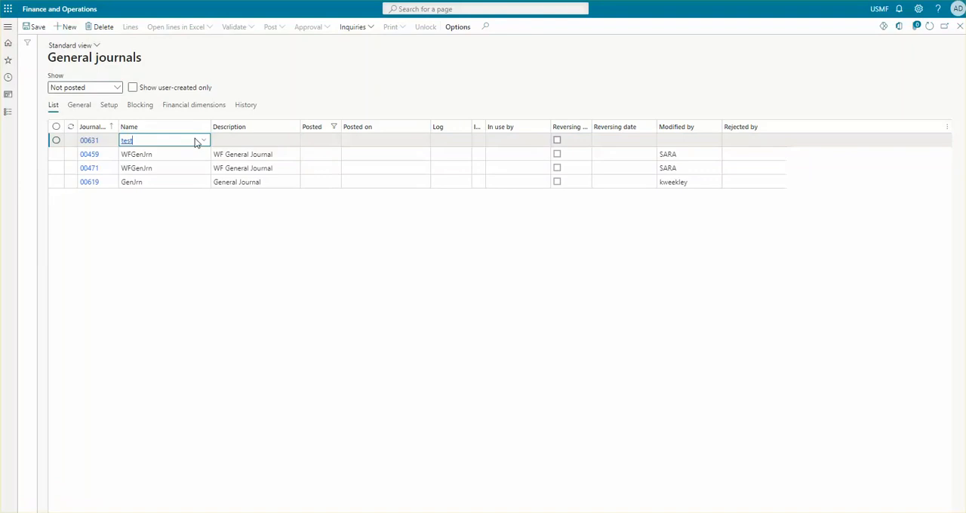
click(202, 141)
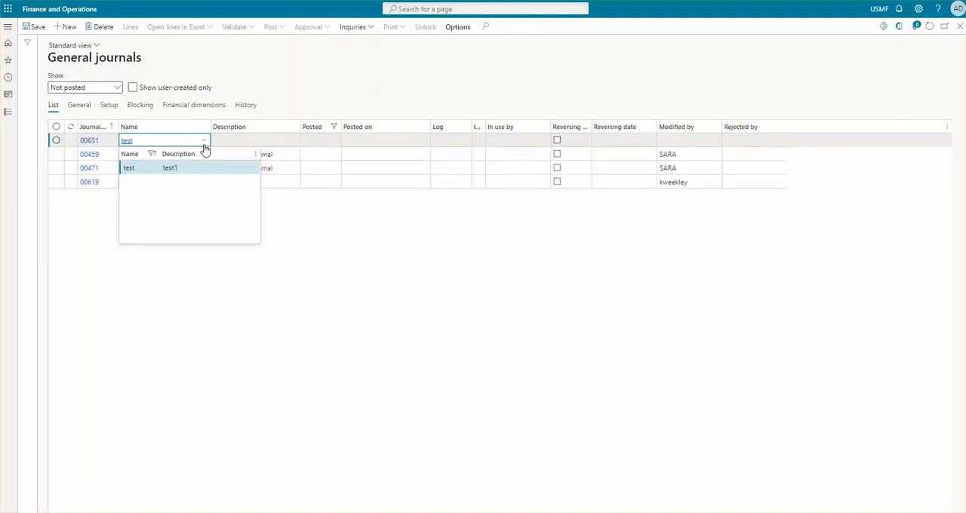
click(160, 173)
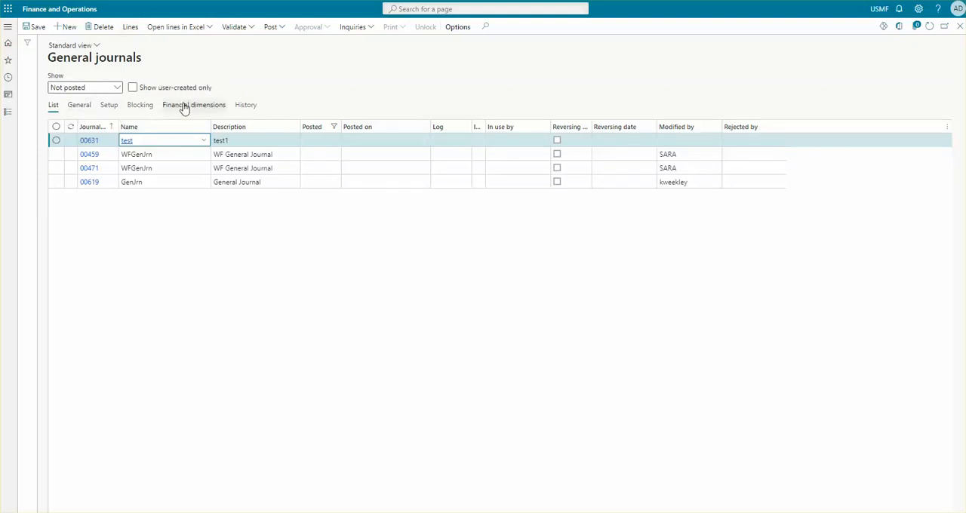
- Examine the general details of the new test journal, including its lines limit
click(78, 108)
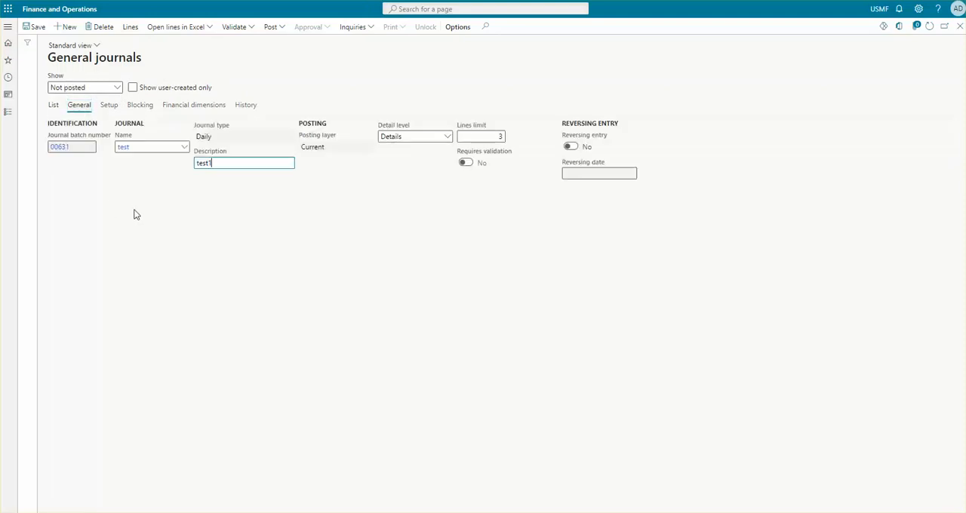
click(500, 137)
key(BackSpace)
click(500, 137)
- Examine the new journal's currency and offset account setup and its BusinessUnit and CostCenter financial dimensions
click(110, 108)
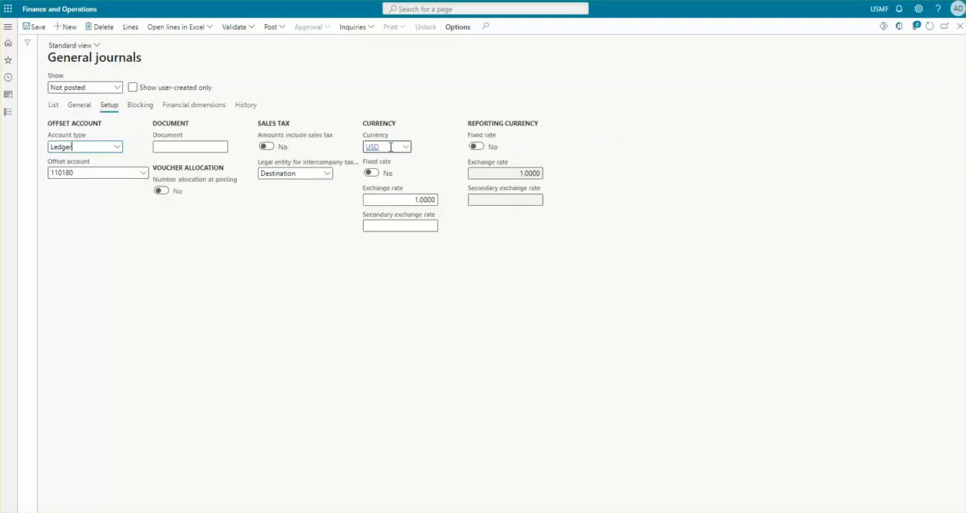
click(390, 146)
click(76, 173)
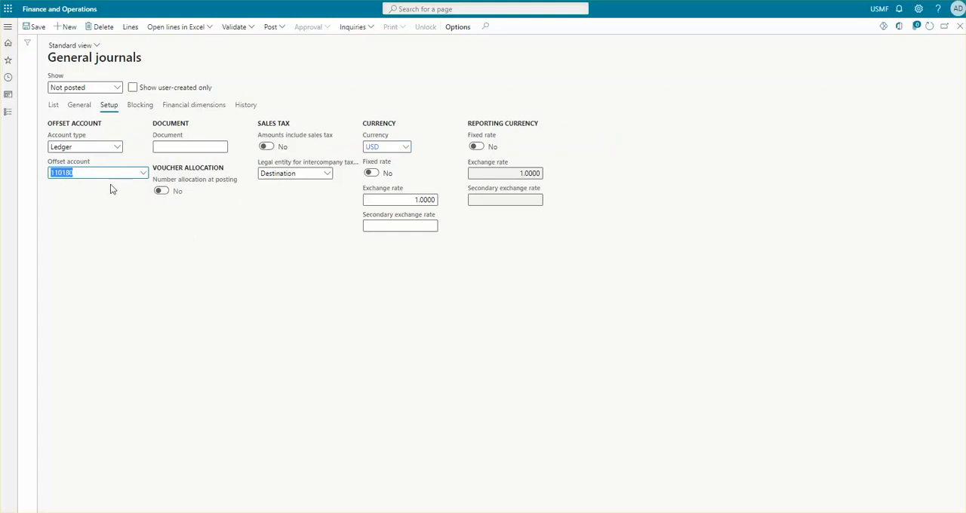
click(194, 109)
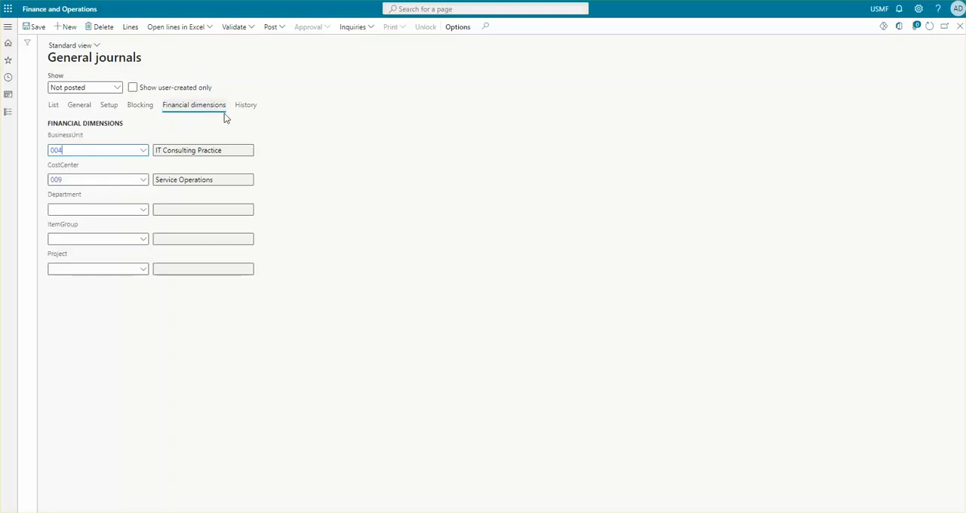
click(72, 150)
click(59, 181)
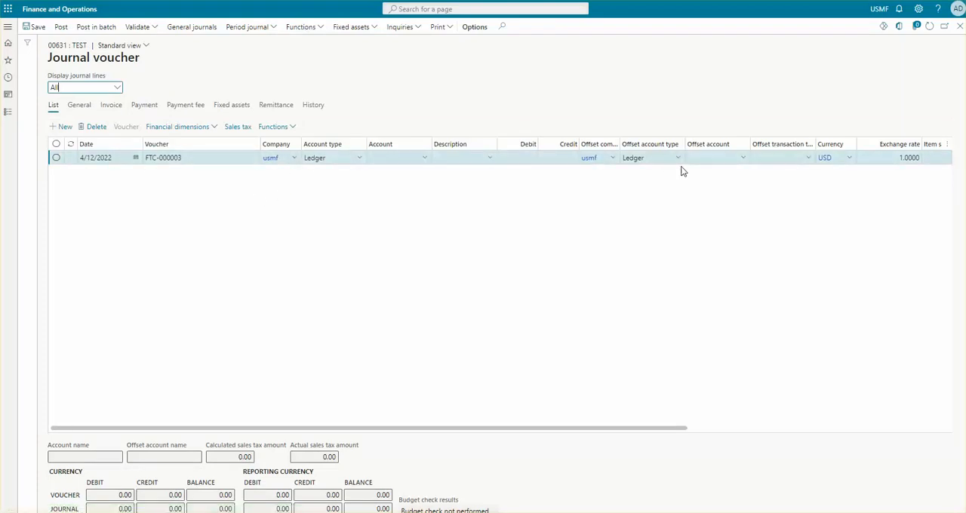
- Set the journal line's ledger account to main account 110110 with BusinessUnit 004, leaving Department blank
click(392, 157)
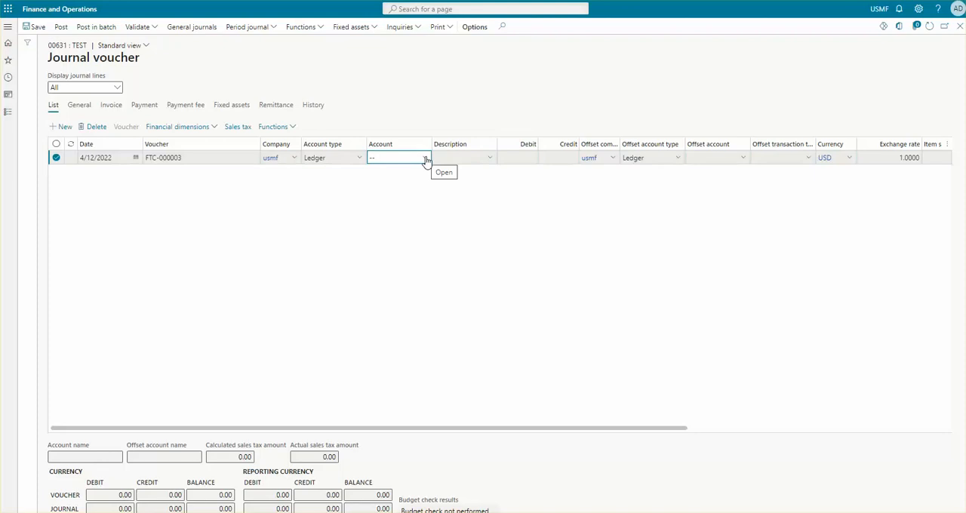
click(426, 159)
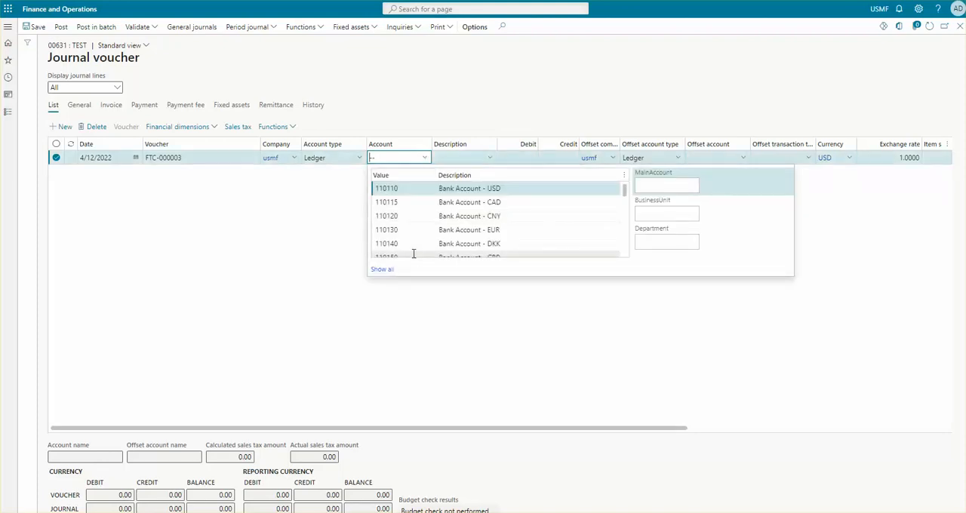
click(401, 188)
text(004)
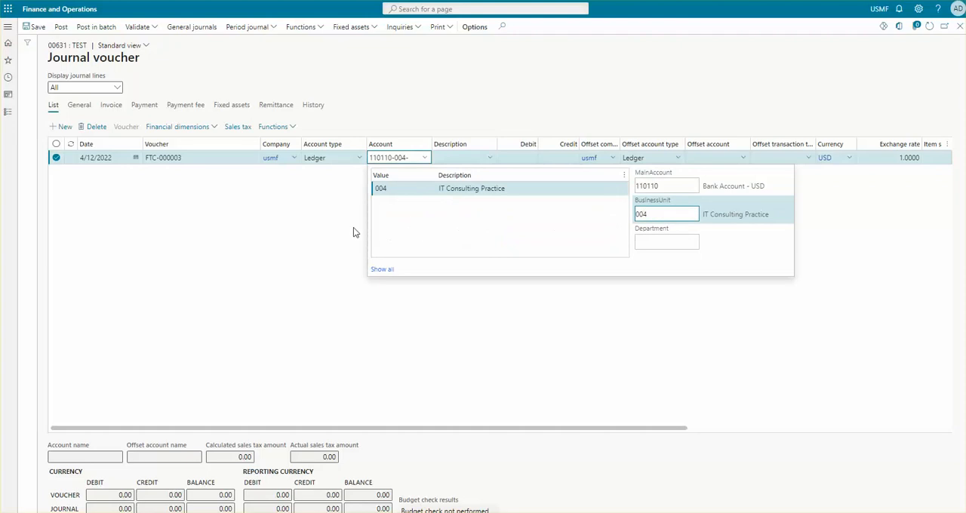
click(388, 189)
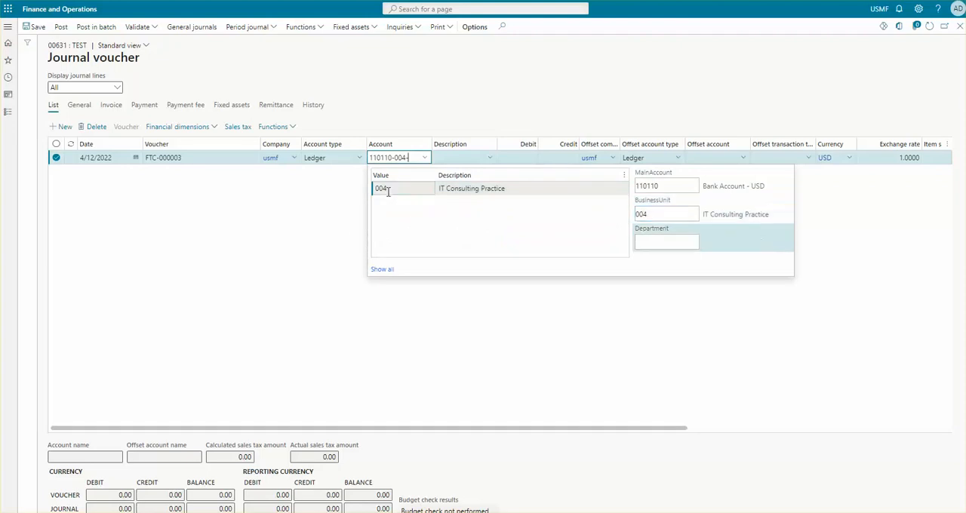
click(464, 156)
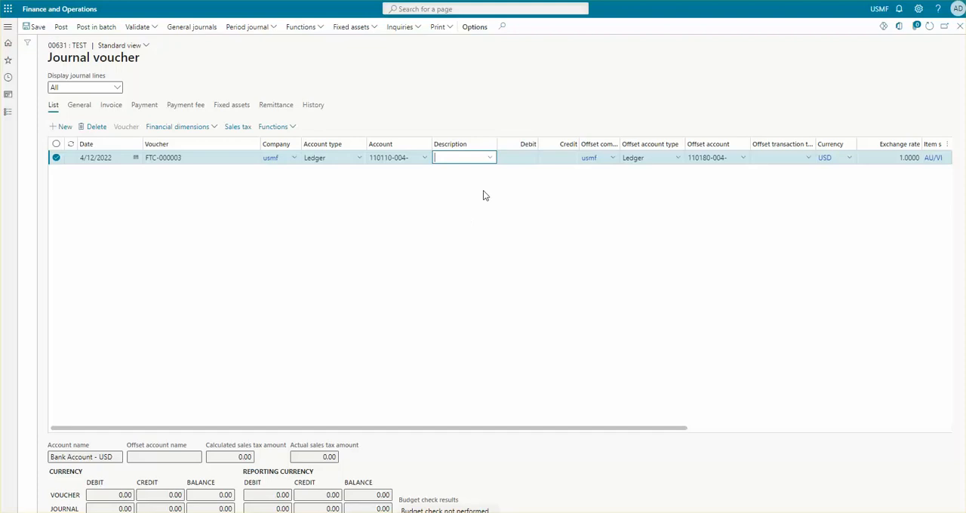
- Give the journal line the description Correction and a debit amount of 1200
click(489, 157)
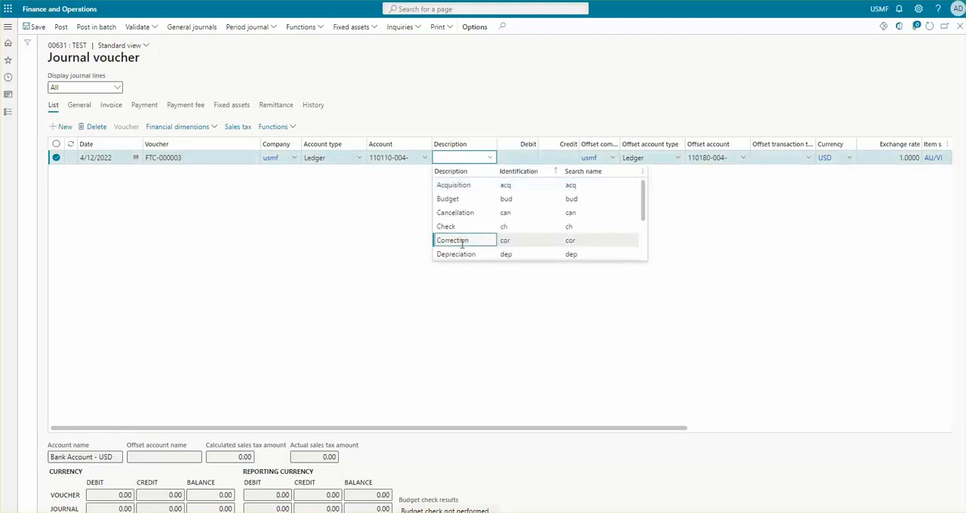
click(453, 240)
click(525, 156)
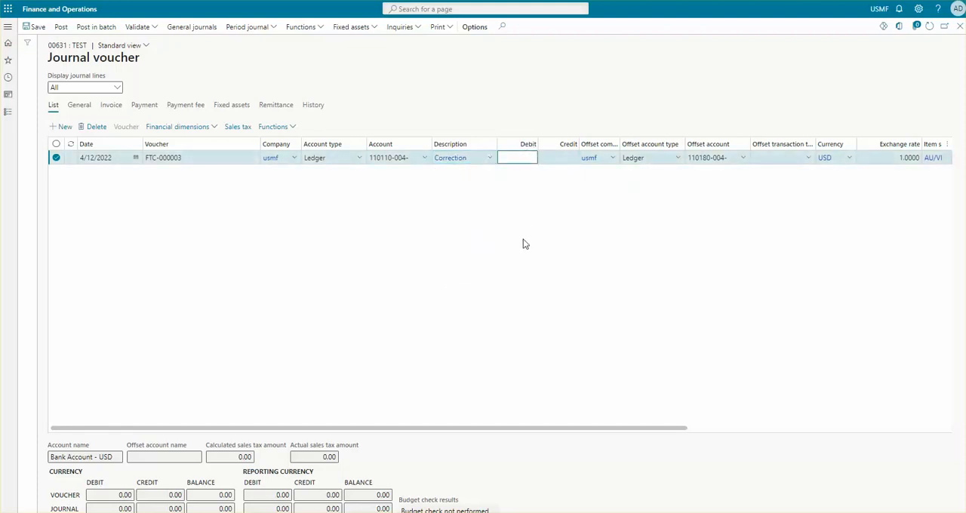
text(1200)
key(Tab)
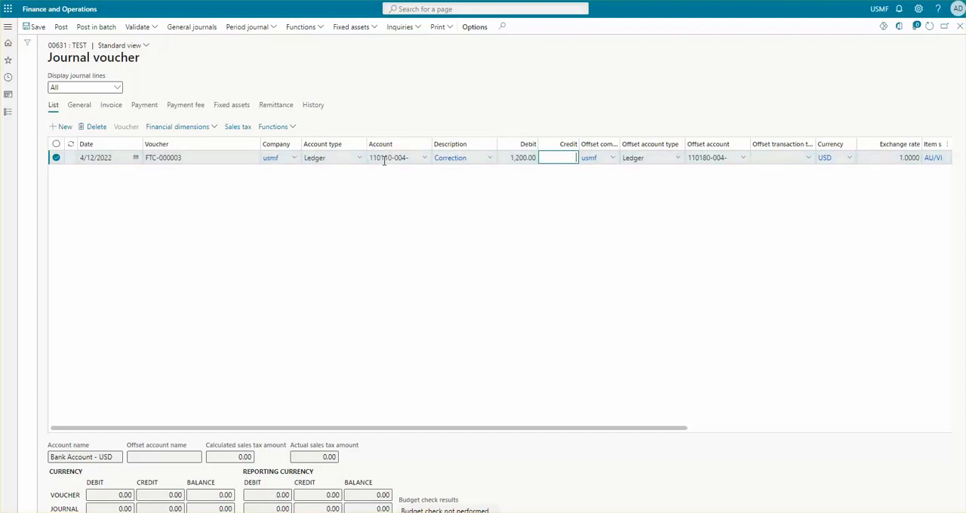
- Review the account segments and debit amount of the journal line
drag(371, 160, 402, 157)
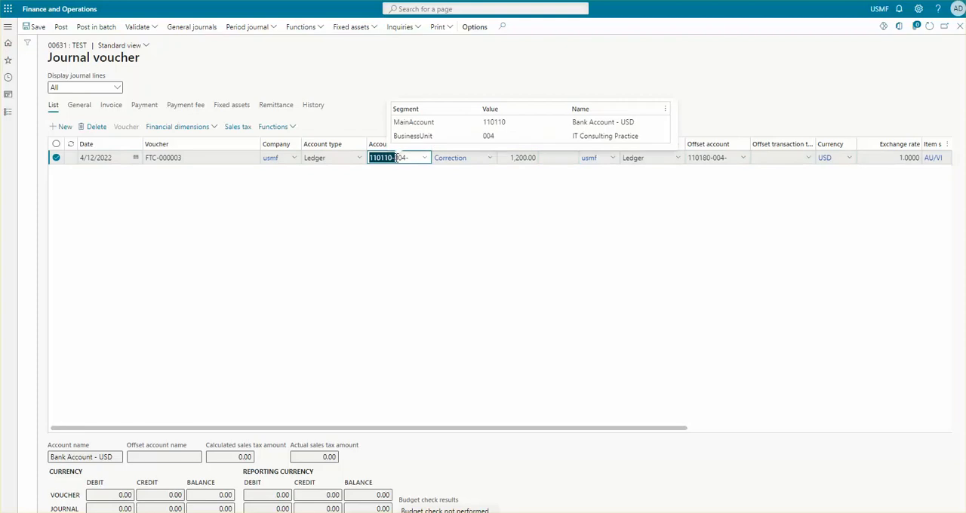
click(402, 157)
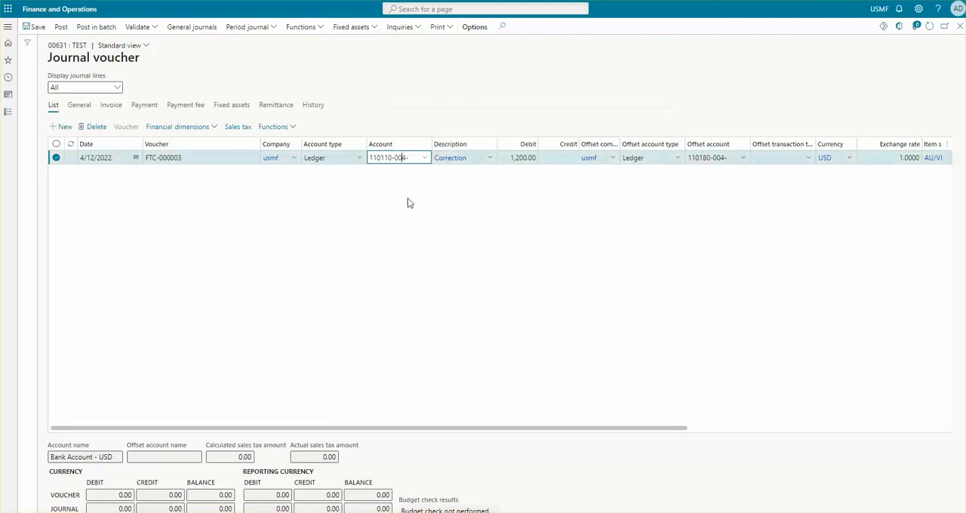
click(402, 158)
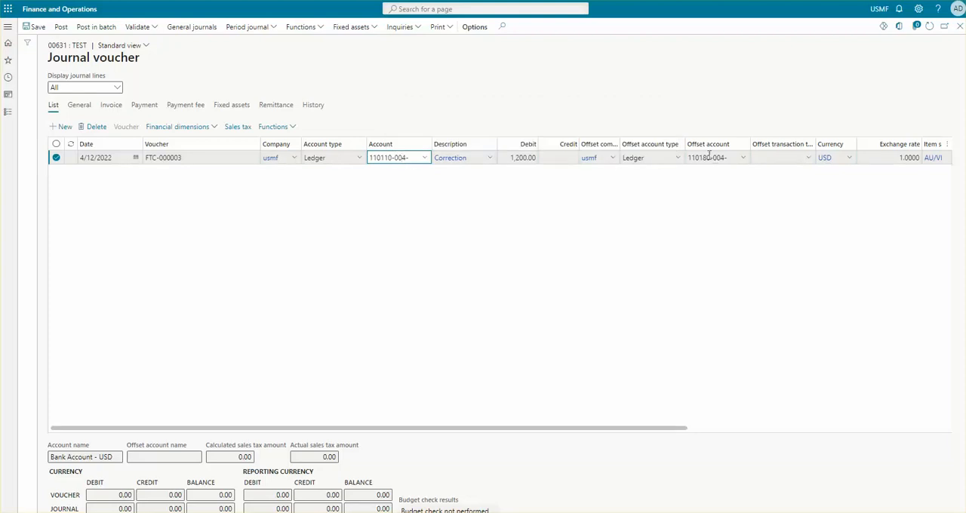
click(521, 157)
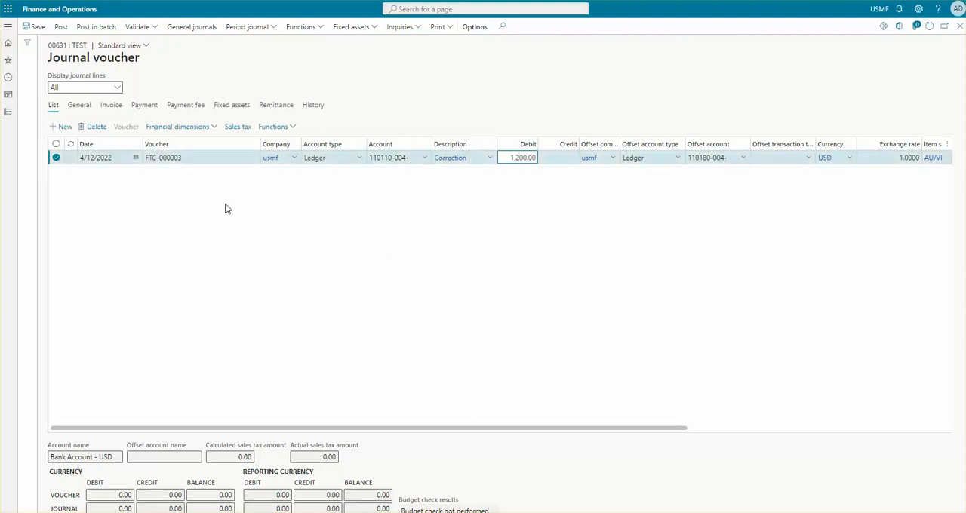
- Validate the journal voucher and simulate its posting, dismissing the resulting notification
click(148, 30)
click(149, 30)
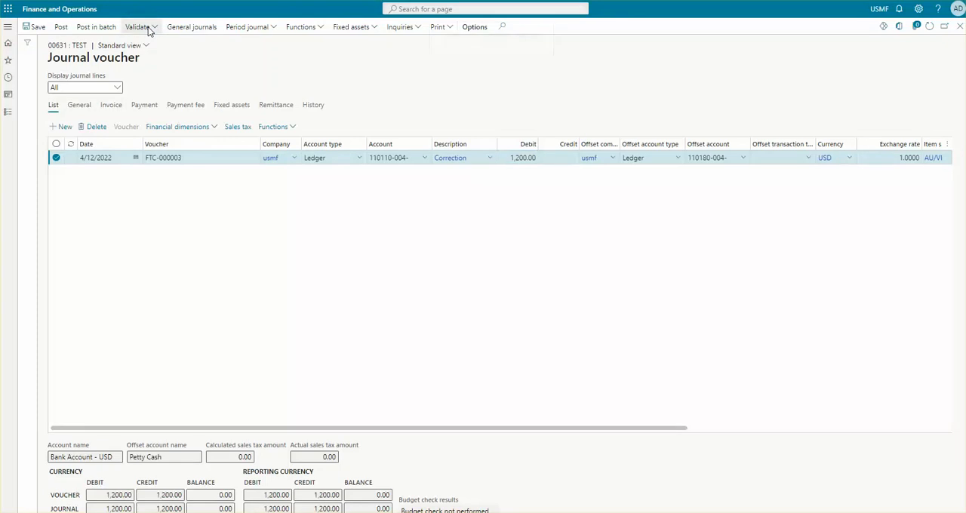
click(138, 43)
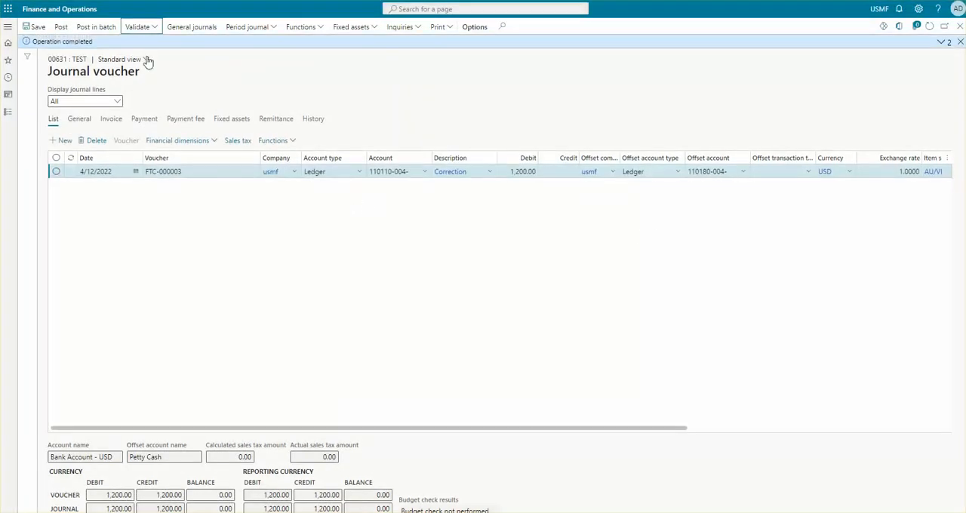
click(151, 30)
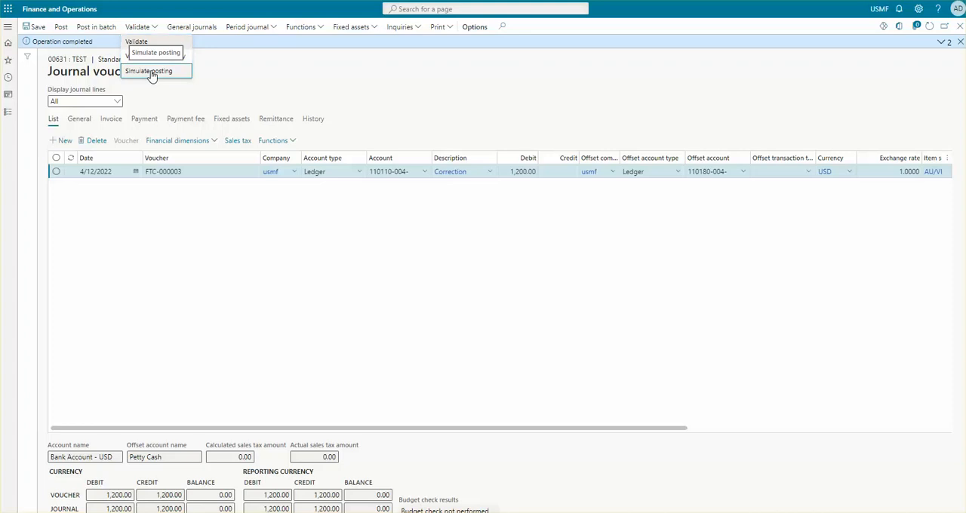
click(151, 71)
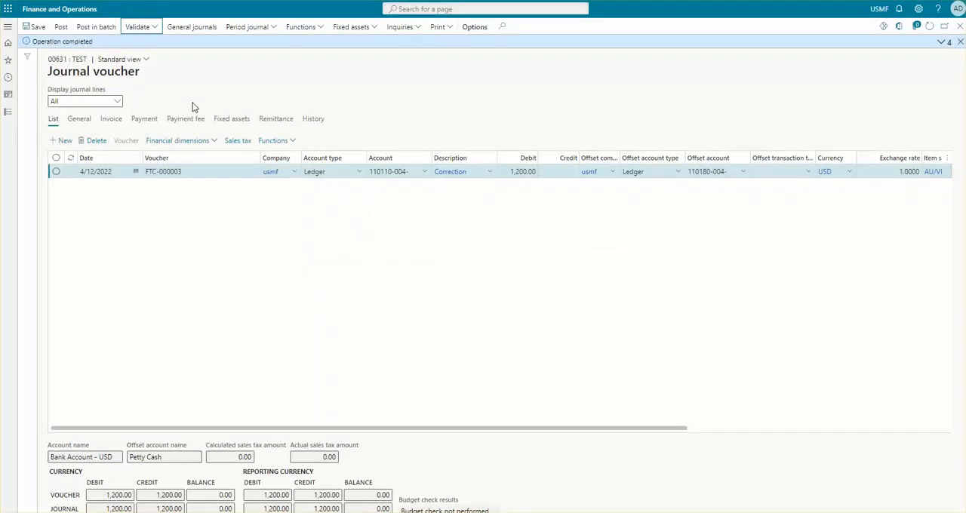
click(960, 41)
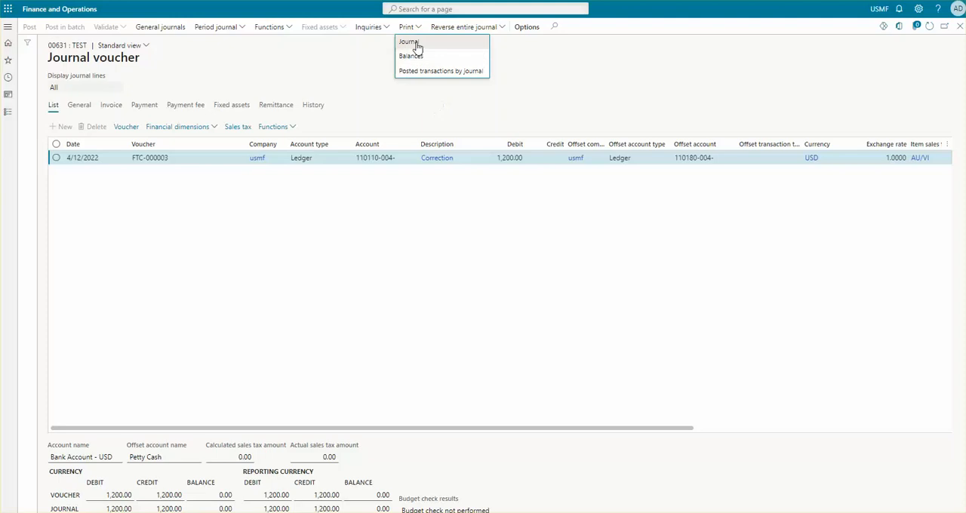
- Print the posted journal with the destination Screen
click(415, 43)
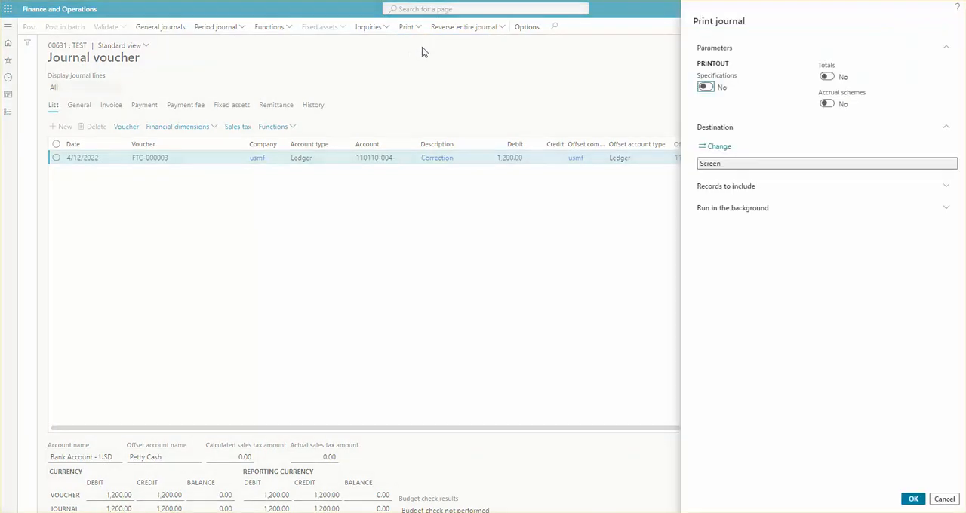
click(914, 499)
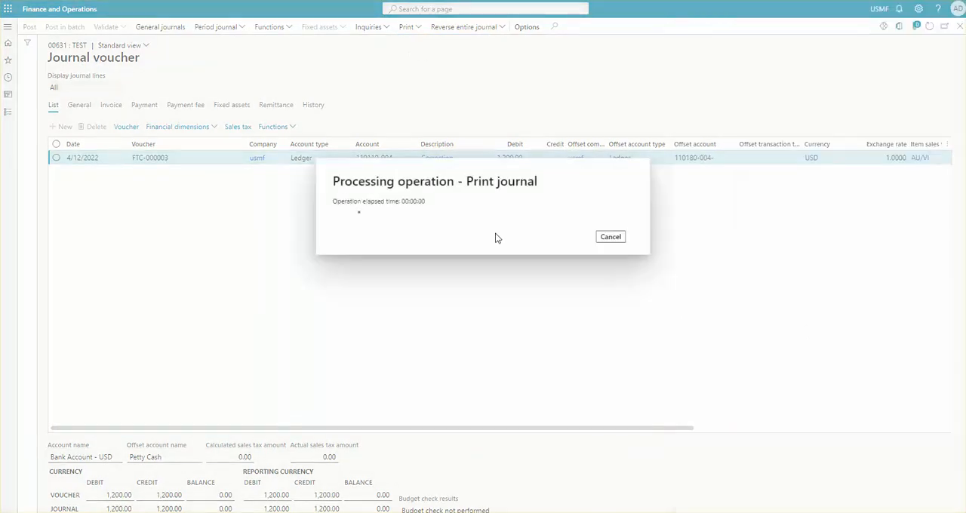